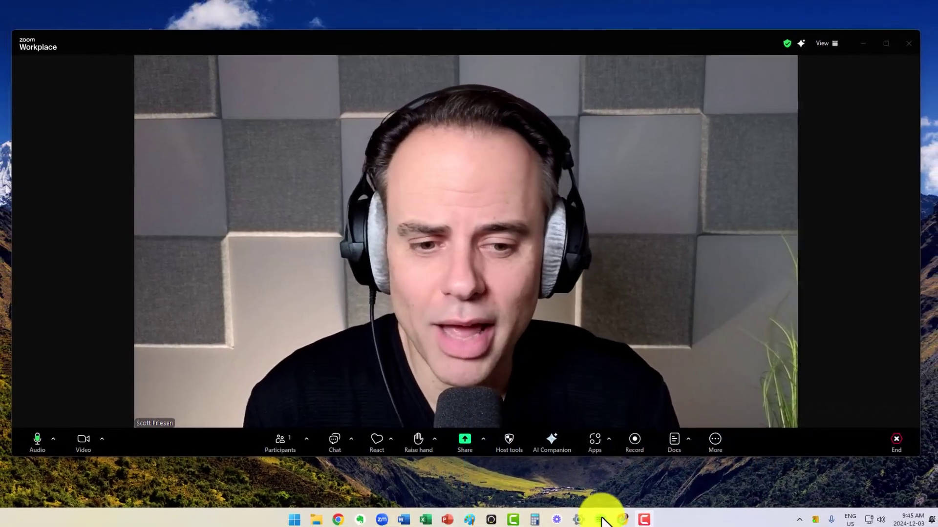
Step: Bring up the Google Docs meeting outline beside the meeting video, nudge its window, and minimize it
mouse_move(623, 520)
left_click(624, 496)
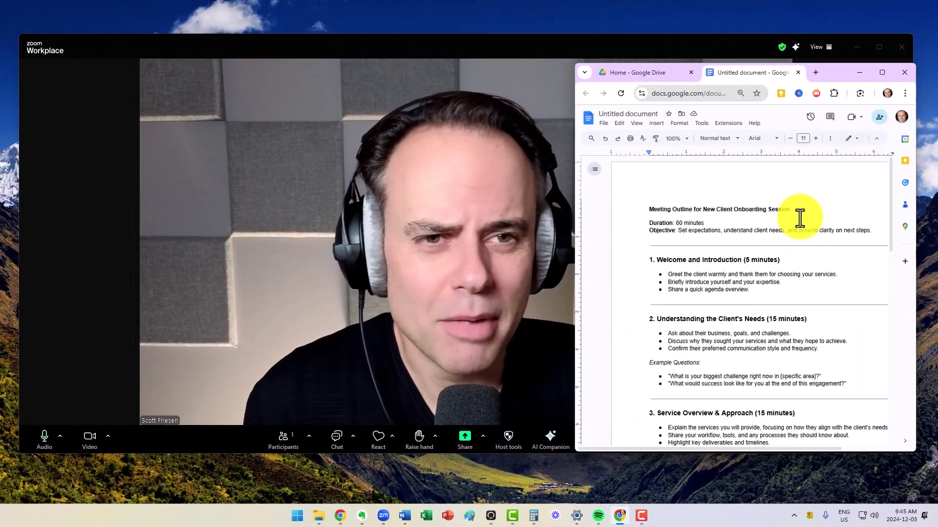
mouse_move(829, 69)
left_mouse_down()
mouse_move(548, 110)
mouse_move(822, 66)
left_mouse_up()
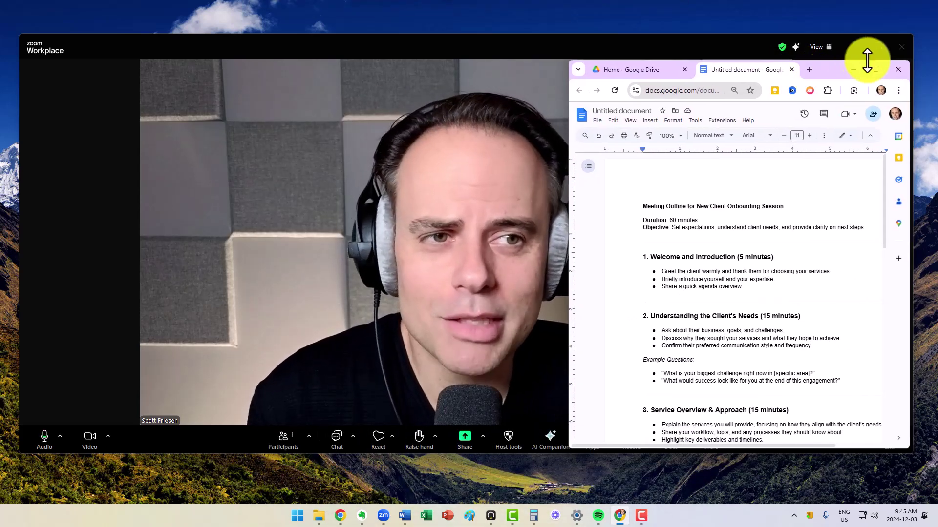
left_click(853, 69)
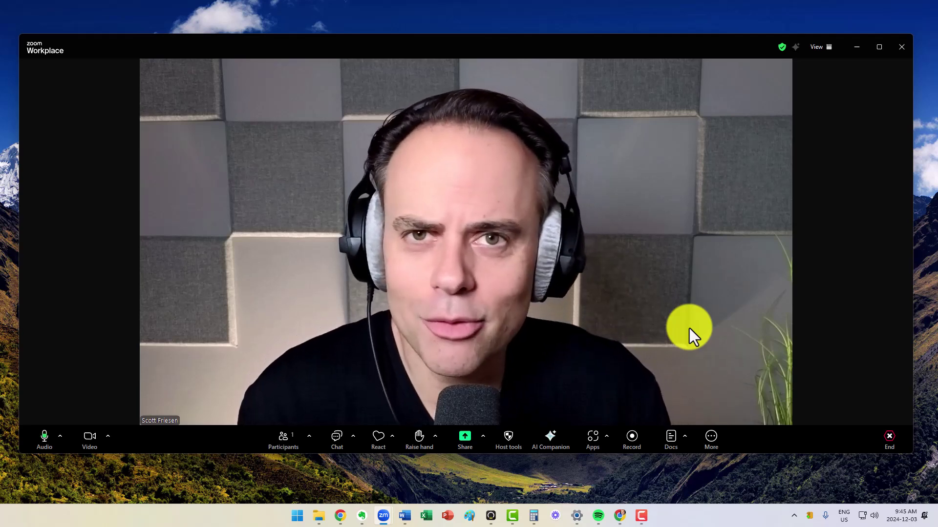
Step: Open the Kick-Off Meeting Agenda from the recent Zoom Docs for personal viewing alongside the meeting
left_click(670, 438)
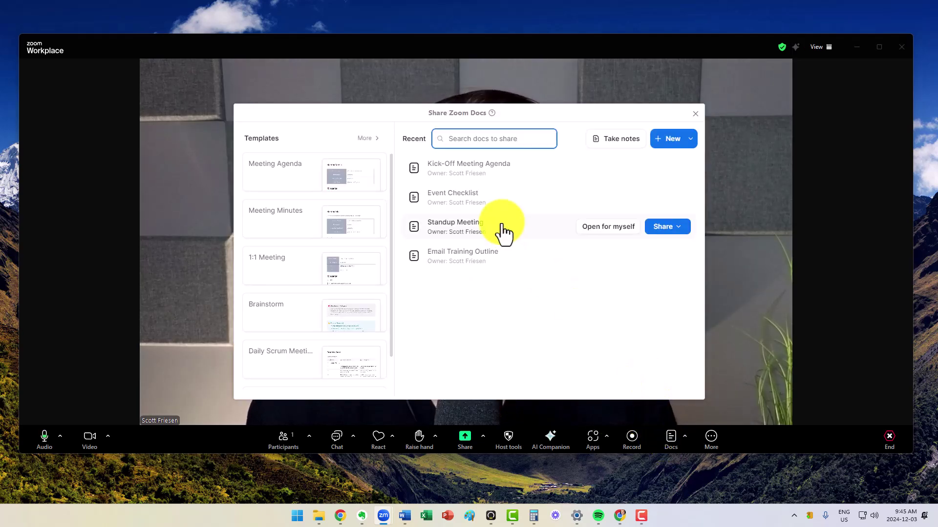
mouse_move(461, 177)
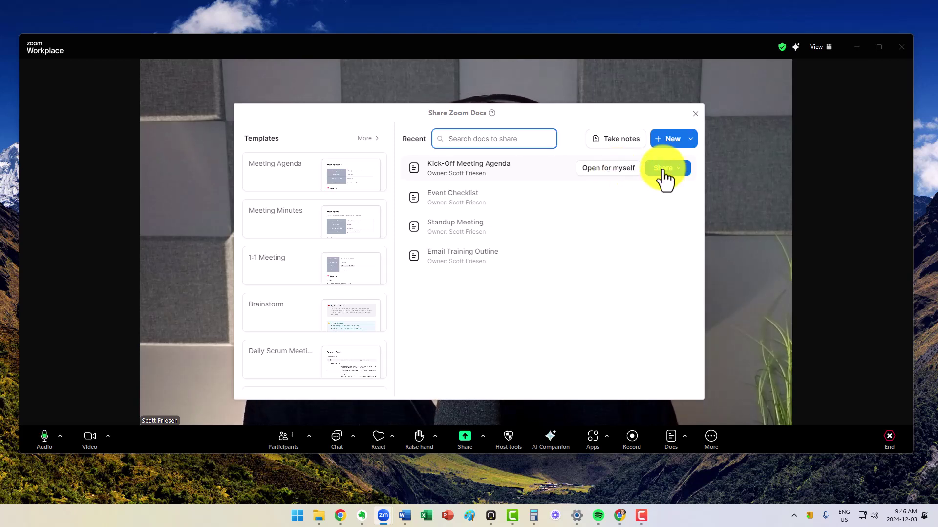
left_click(623, 171)
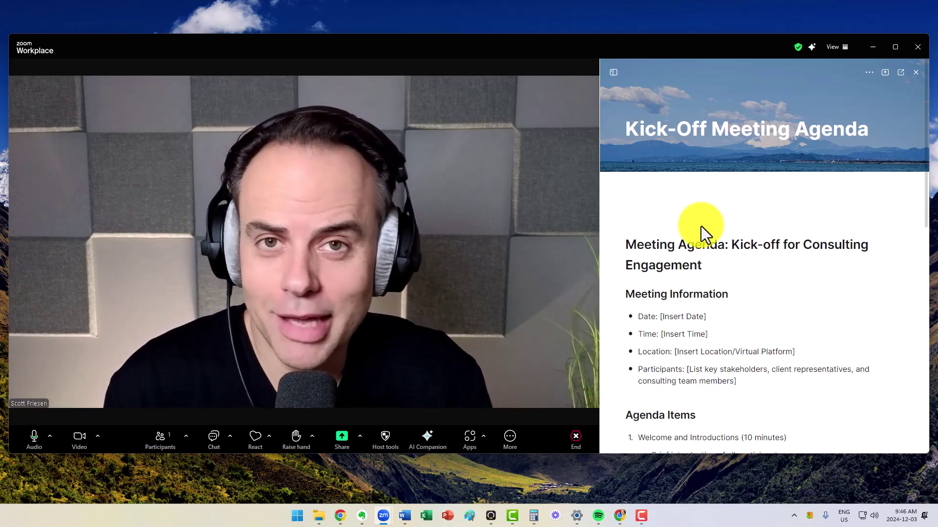
Step: Collapse agenda item 3, Client Expectations and Goals, and expand item 5, Project Timeline and Milestones
scroll(708, 230, "down", 4)
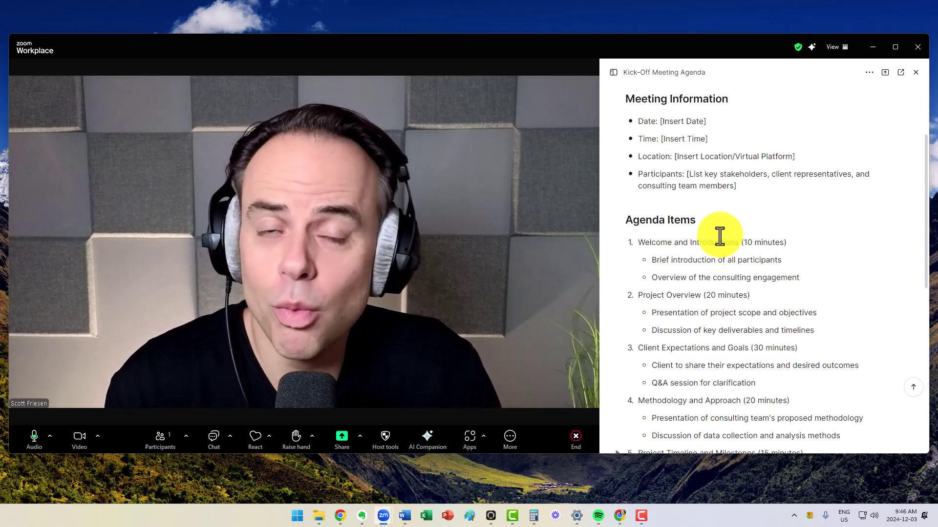
scroll(720, 237, "down", 3)
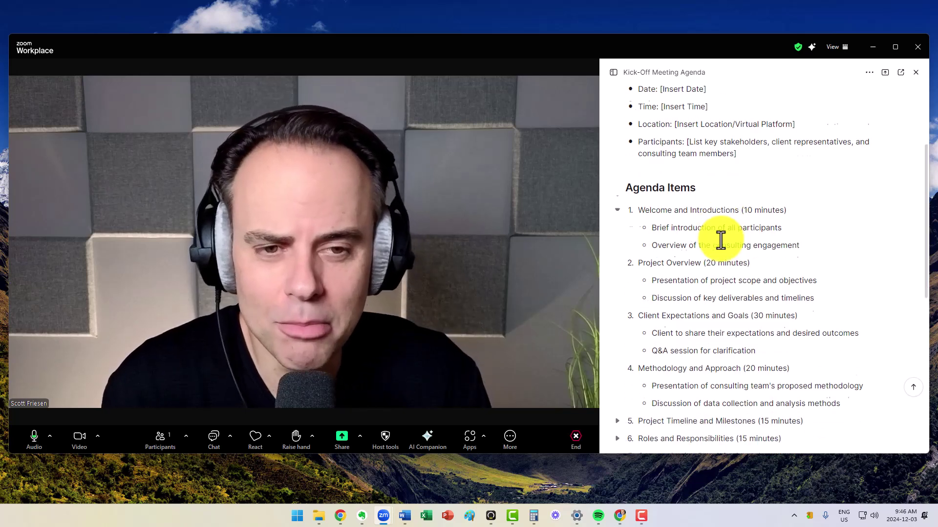
scroll(721, 239, "up", 5)
scroll(721, 239, "down", 4)
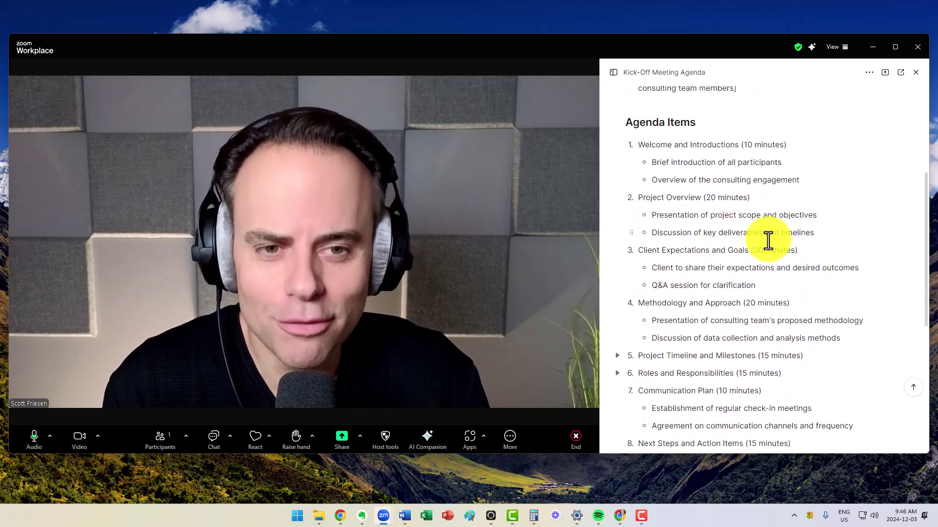
scroll(768, 239, "down", 1)
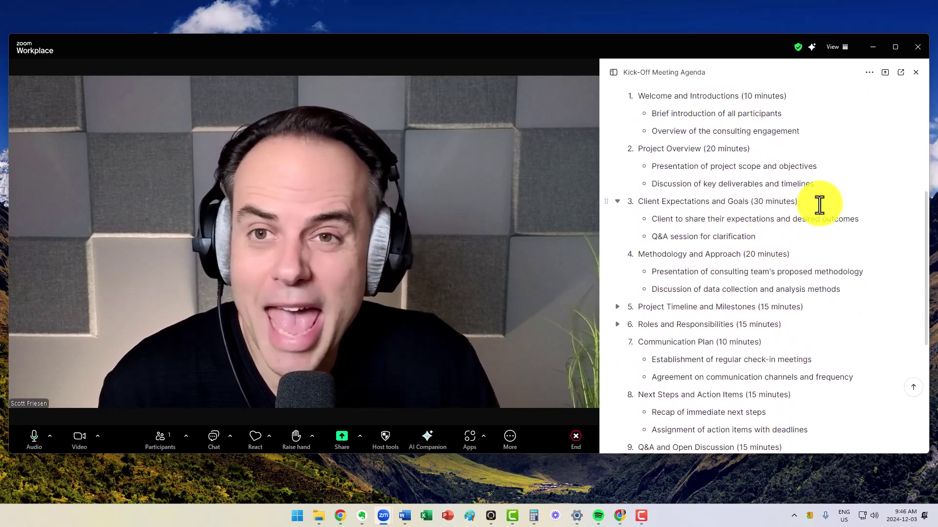
left_click(617, 201)
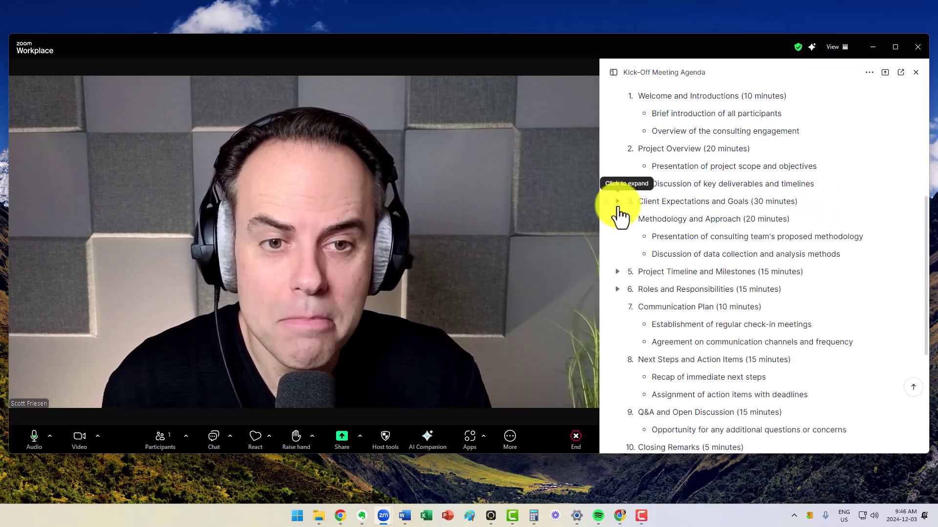
left_click(617, 272)
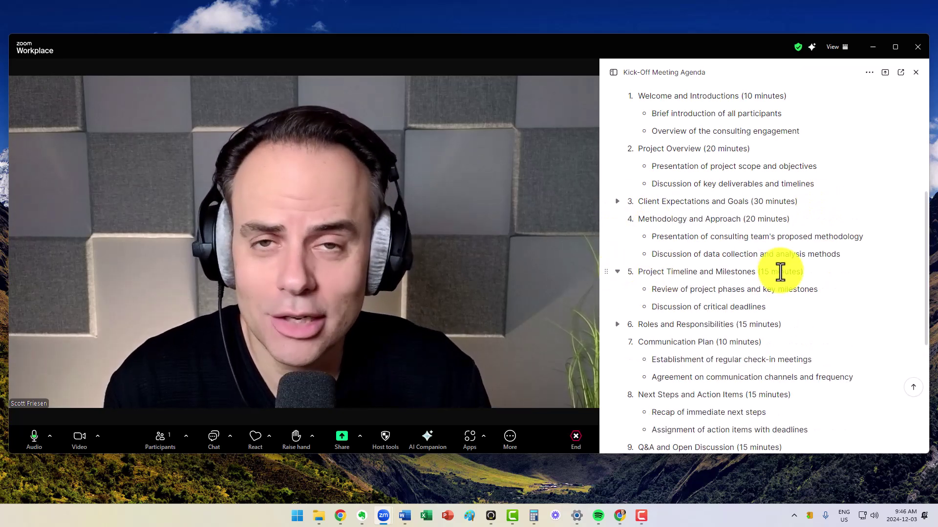
Step: Return to the beginning of the agenda and narrow its pane to give the meeting video more room
scroll(780, 272, "up", 6)
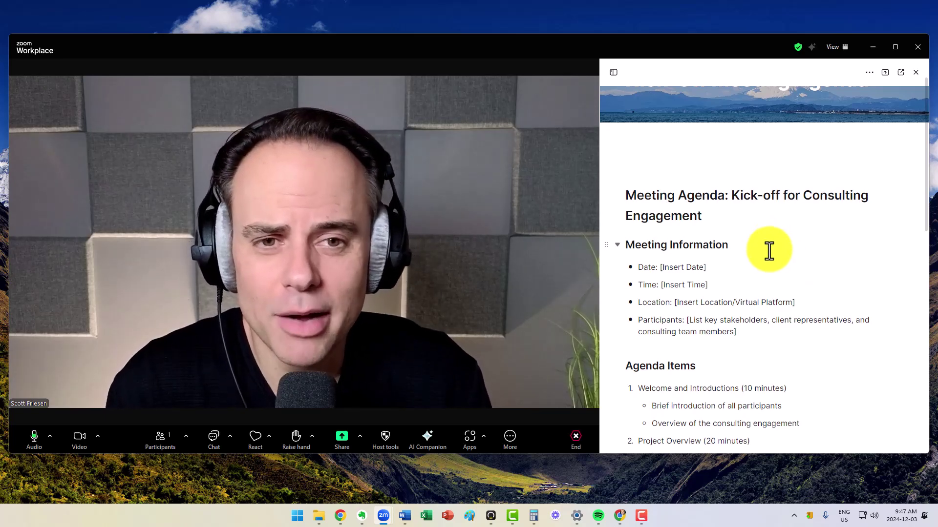
scroll(787, 259, "down", 1)
left_click_drag(598, 216, 718, 213)
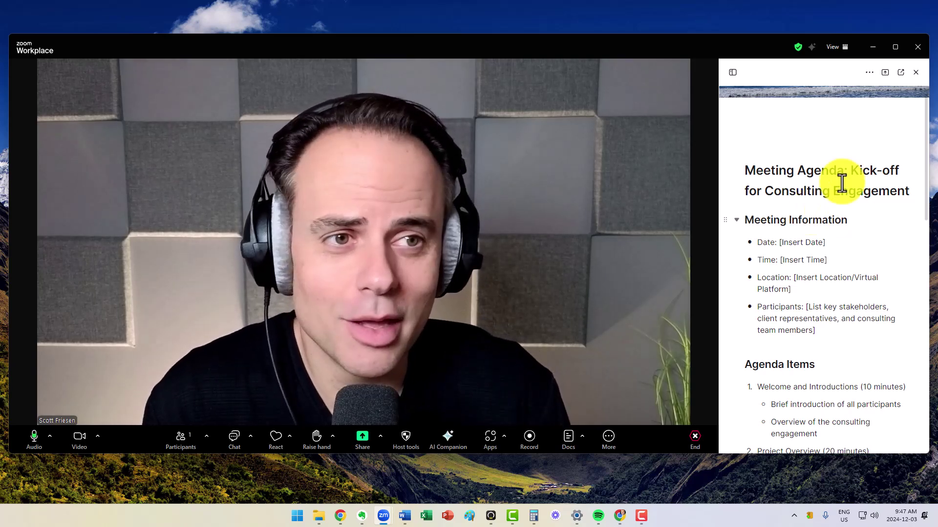
Step: Share the Kick-Off Meeting Agenda with the meeting and close the personal copy beside it
left_click(885, 74)
left_click(903, 124)
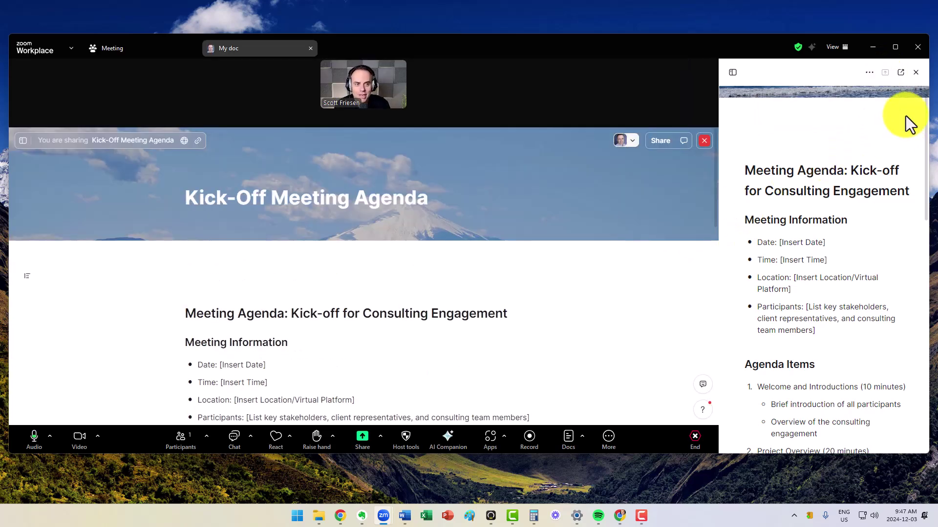
left_click(915, 73)
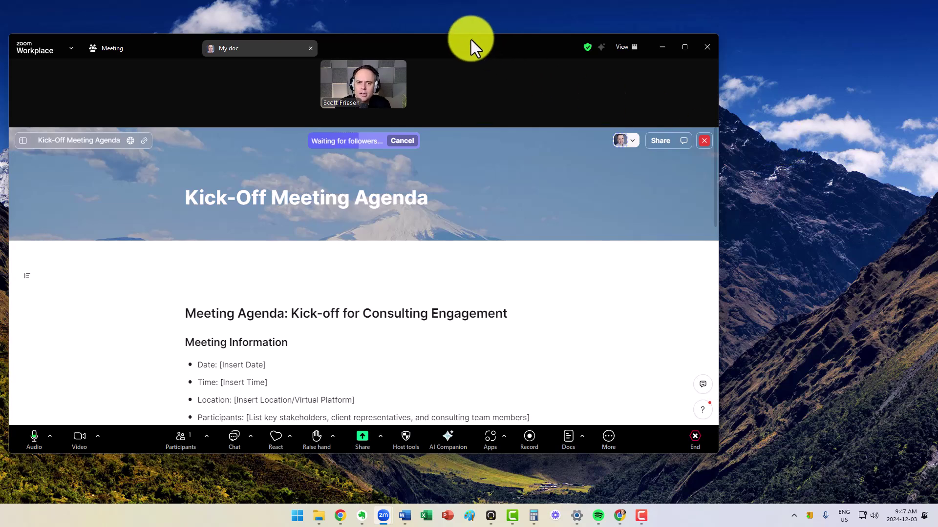
Step: Reposition the meeting window, widen it on both sides, and look through the shared agenda's items
left_click_drag(450, 40, 554, 45)
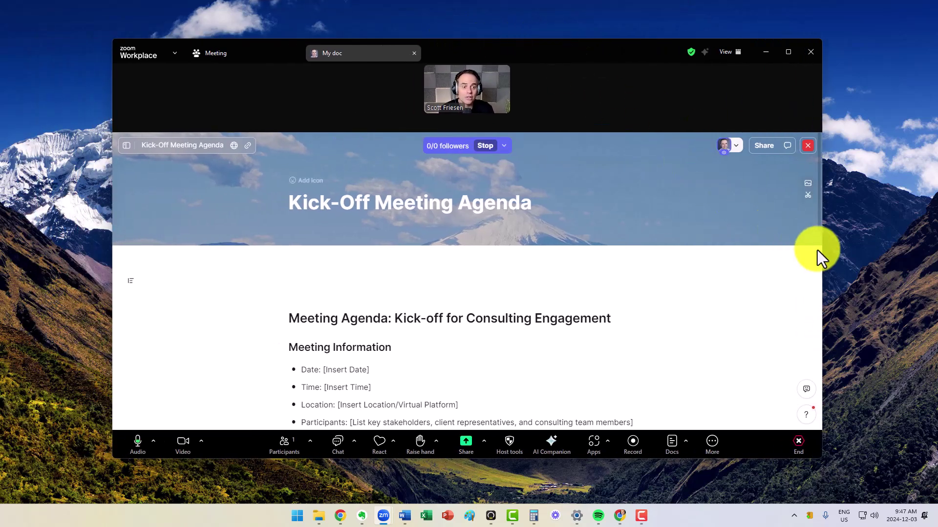
left_click_drag(822, 253, 873, 257)
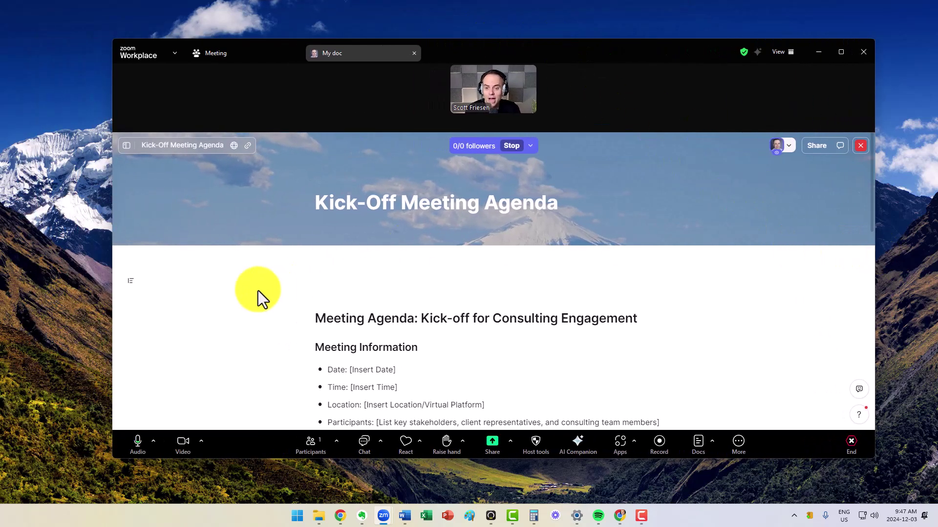
left_click_drag(112, 299, 71, 300)
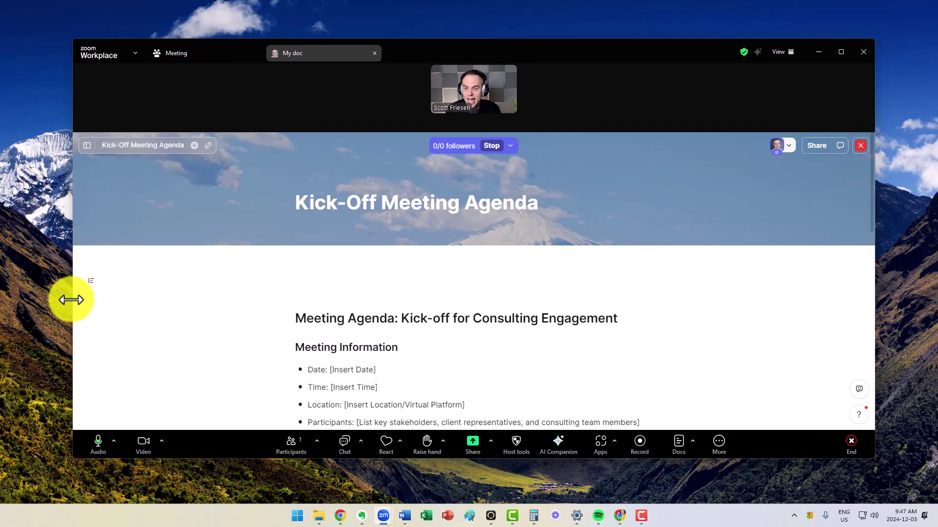
scroll(660, 337, "down", 5)
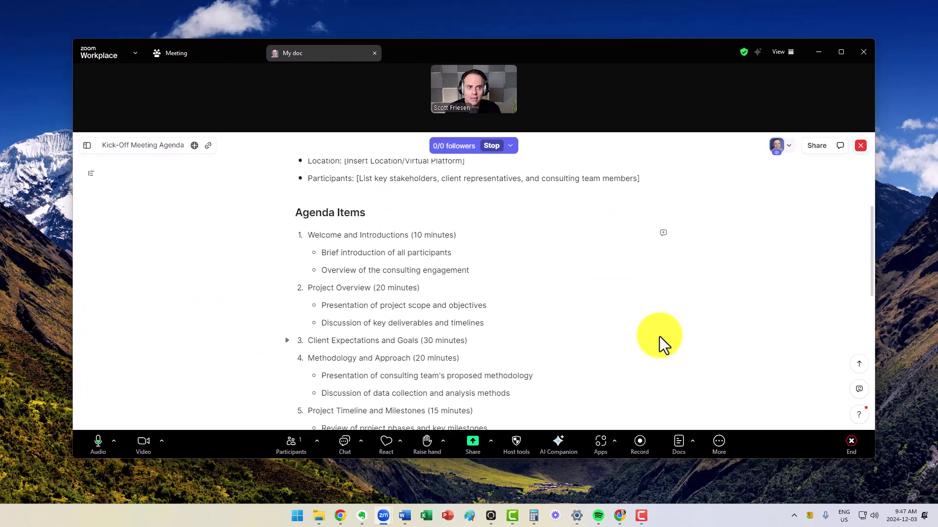
scroll(649, 327, "down", 2)
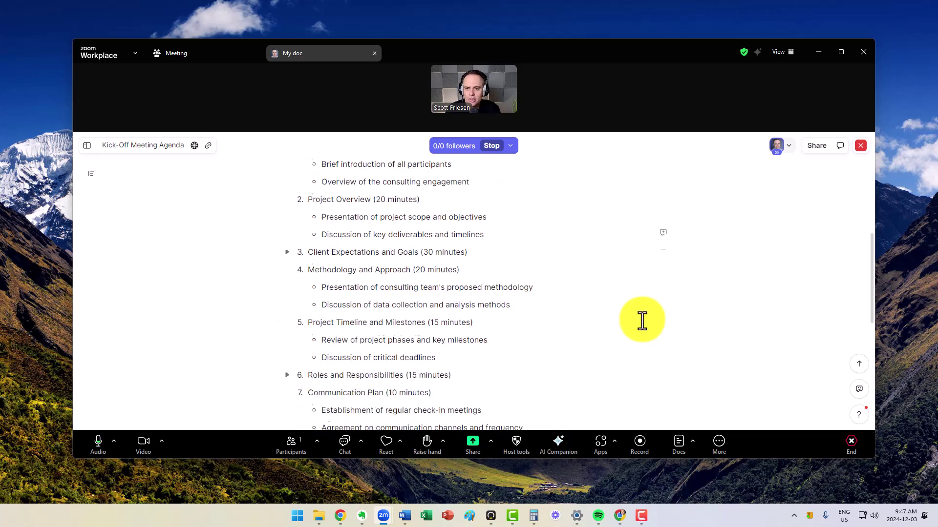
scroll(641, 320, "up", 10)
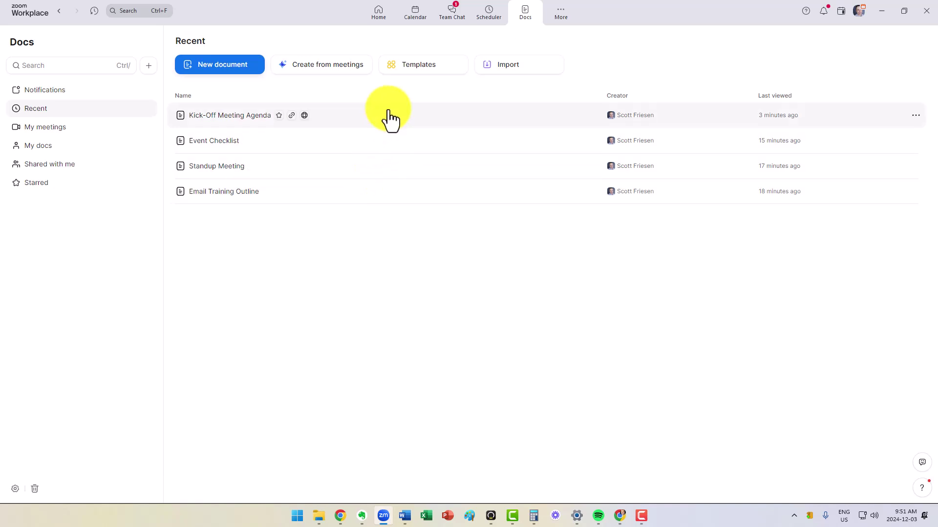
Step: Create a new blank document and examine the types of content that can be inserted in its body
left_click(234, 71)
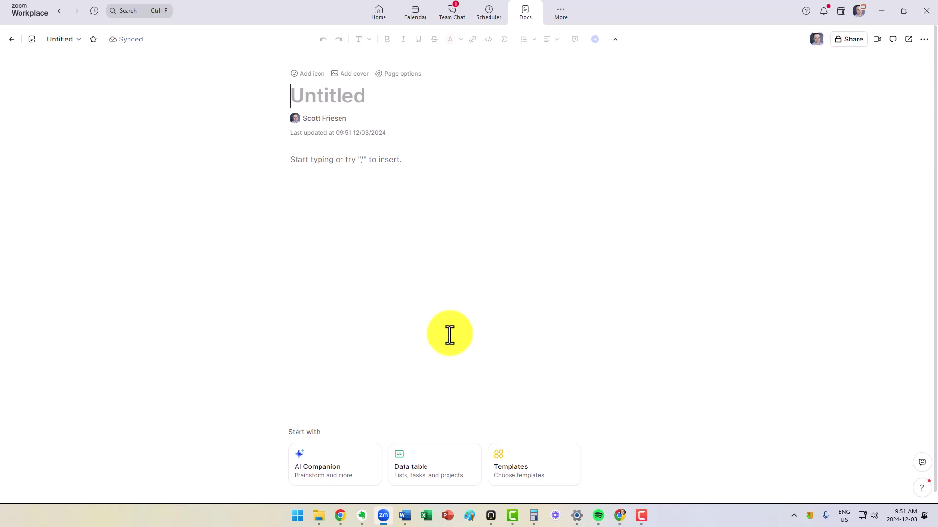
left_click(304, 161)
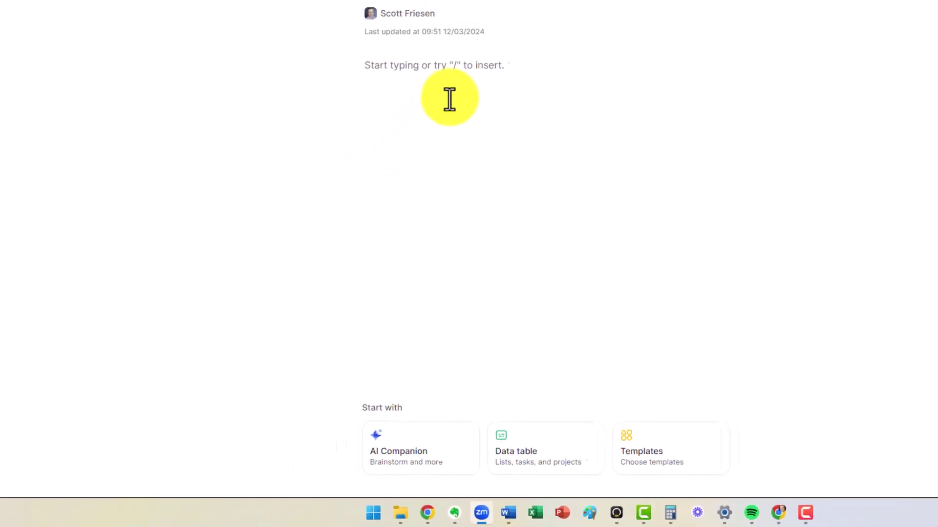
type("/")
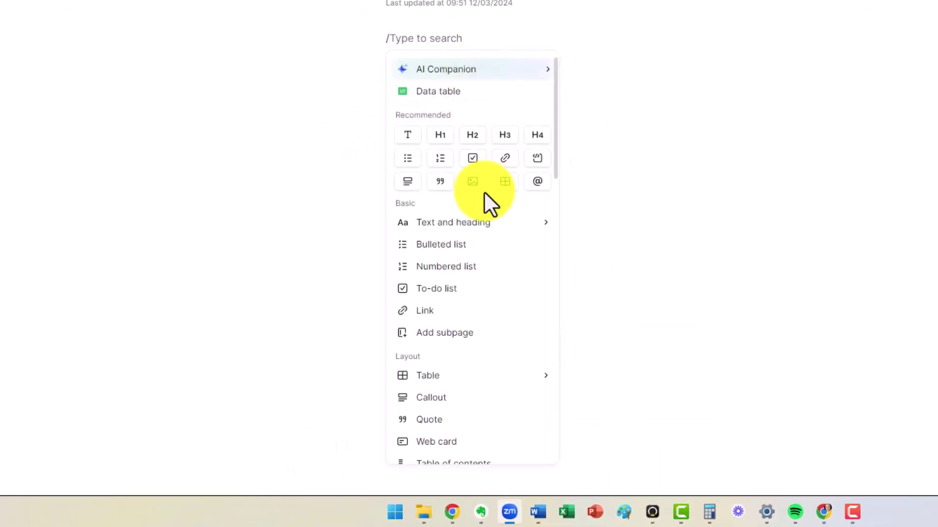
scroll(483, 192, "down", 3)
scroll(484, 192, "down", 2)
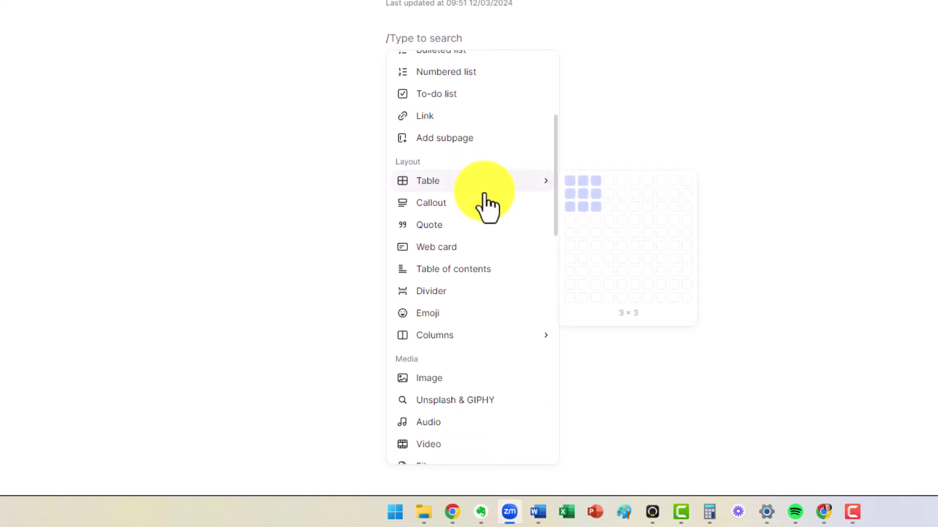
scroll(486, 203, "up", 3)
scroll(506, 235, "down", 3)
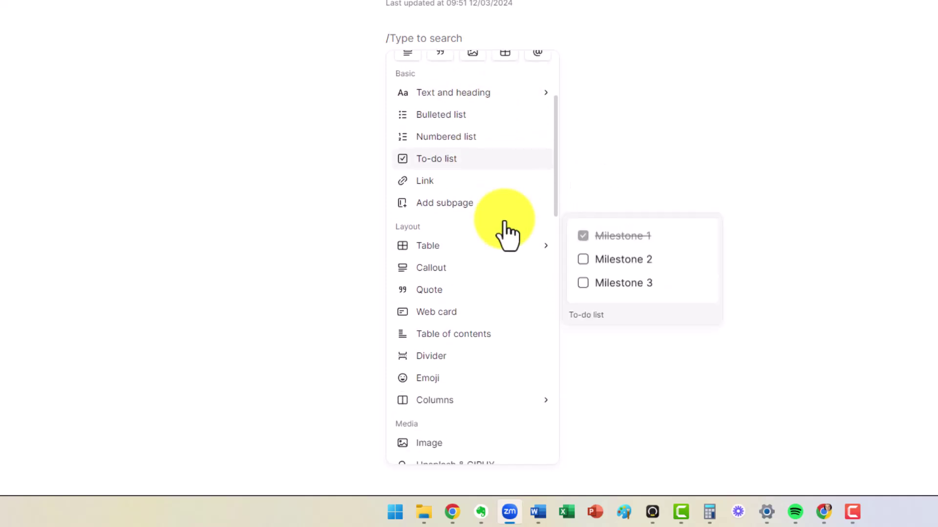
scroll(487, 185, "down", 4)
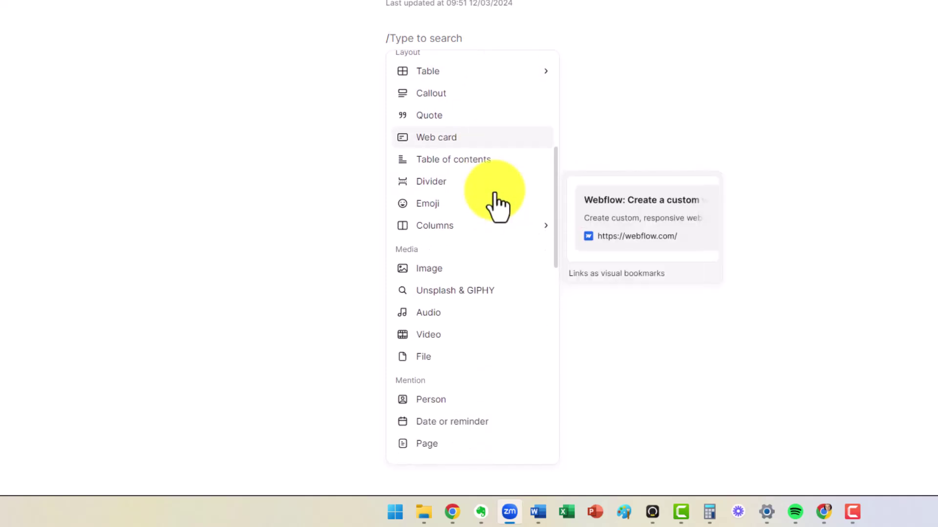
scroll(490, 190, "down", 5)
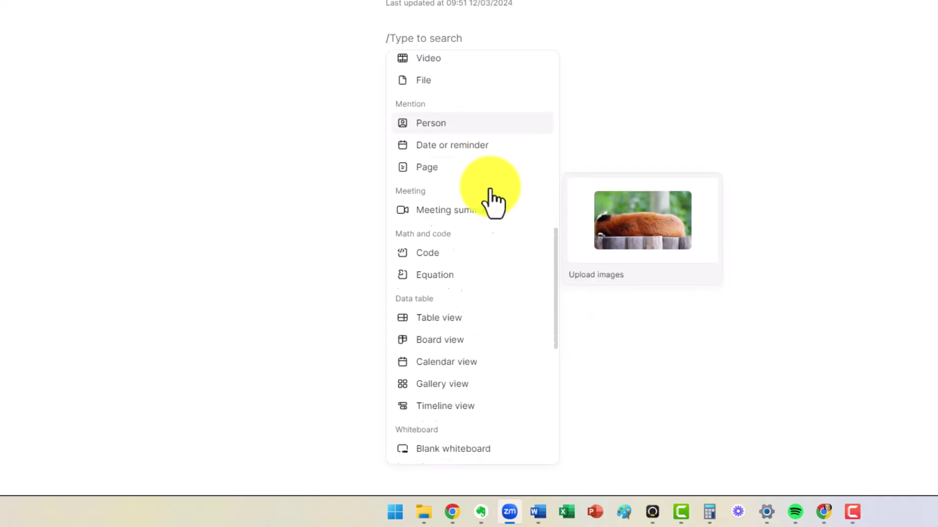
scroll(488, 205, "down", 6)
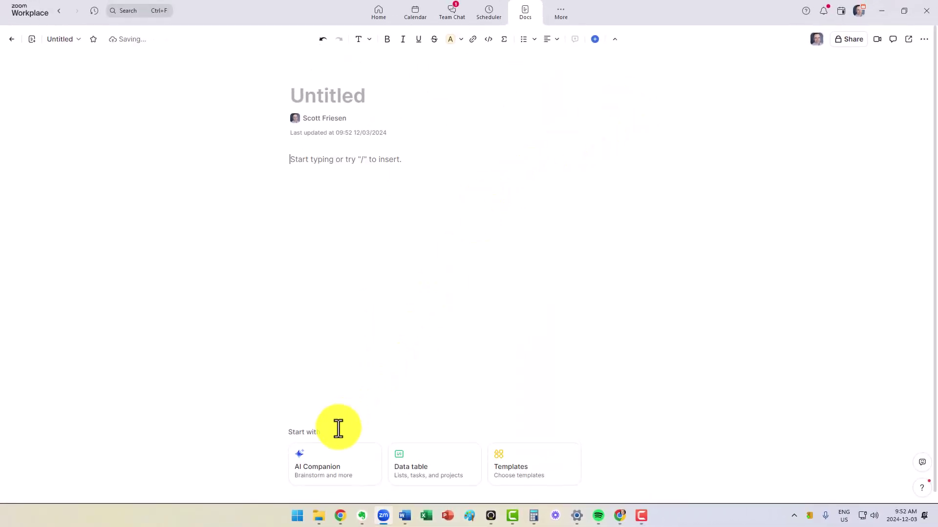
Step: View AI Companion's writing suggestions for the blank document and return to the list of recent docs
left_click(323, 470)
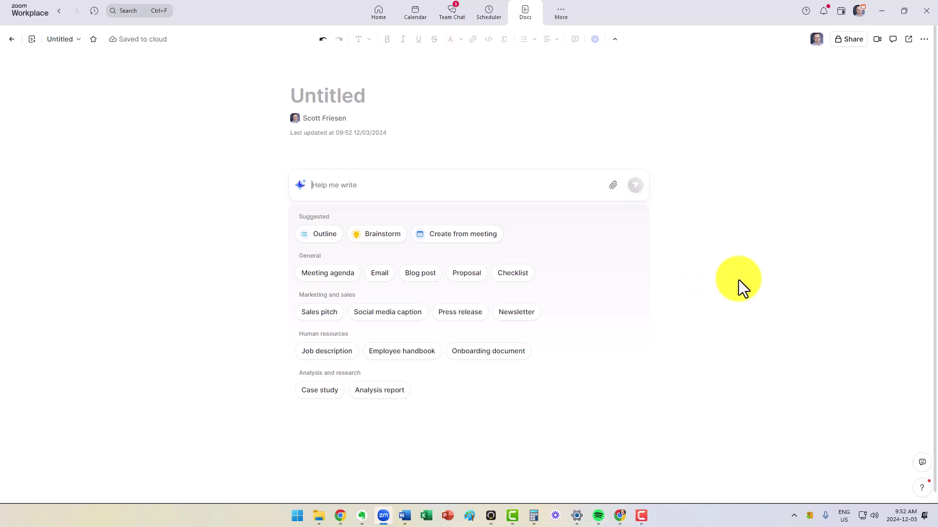
left_click(525, 12)
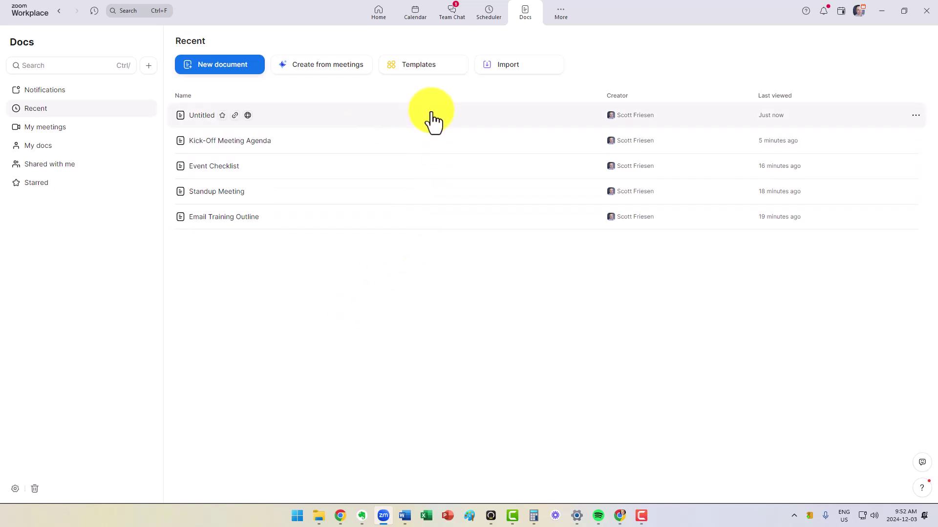
Step: Open the document template library and look through the Meeting templates, including Meeting Notes and Meeting Minutes
left_click(423, 68)
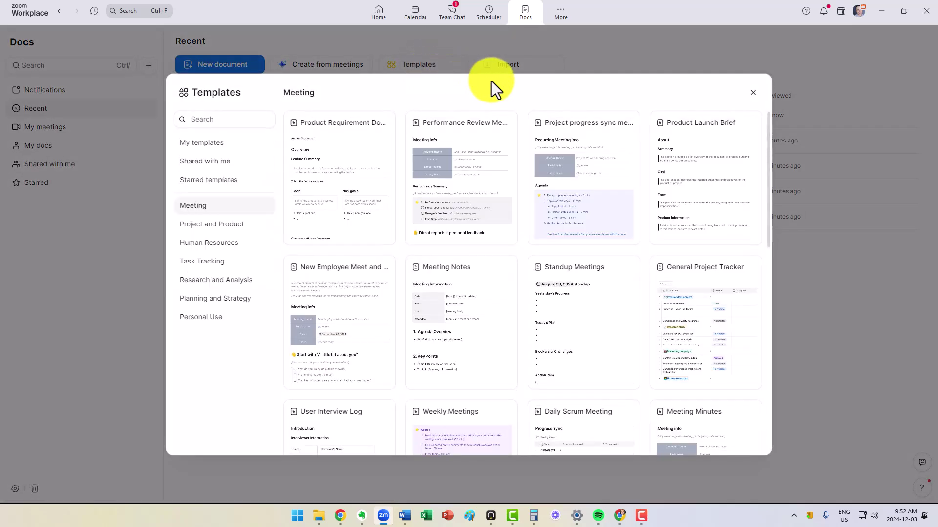
mouse_move(347, 182)
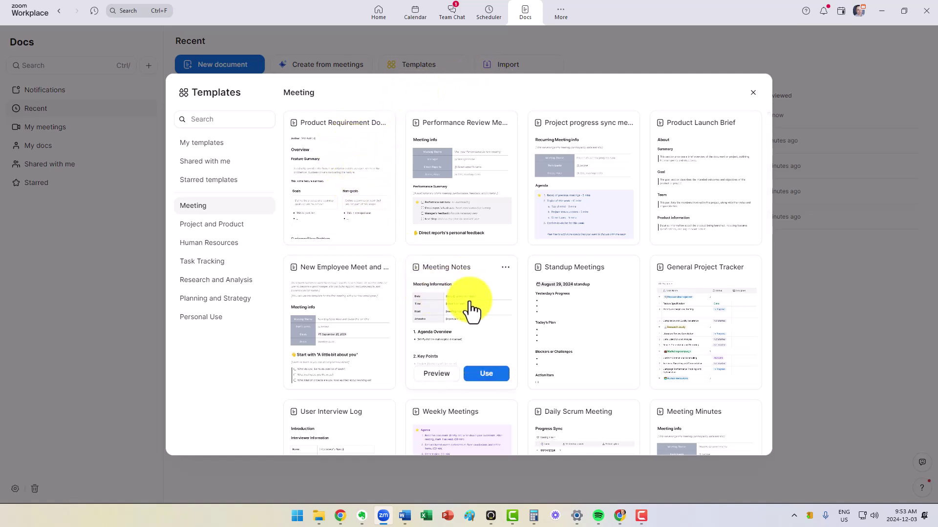
scroll(565, 307, "down", 3)
scroll(583, 230, "down", 2)
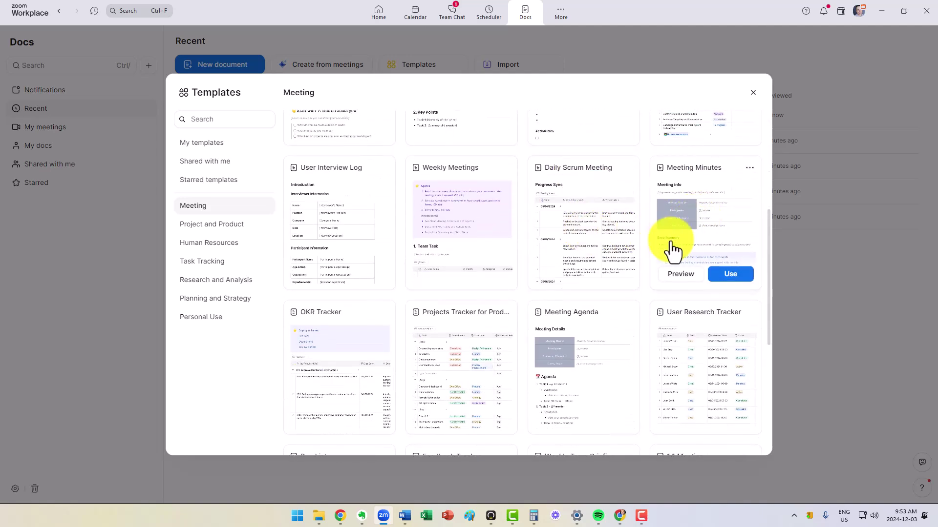
Step: Look through the remaining Meeting templates and close the template library
scroll(674, 251, "down", 4)
scroll(625, 302, "up", 9)
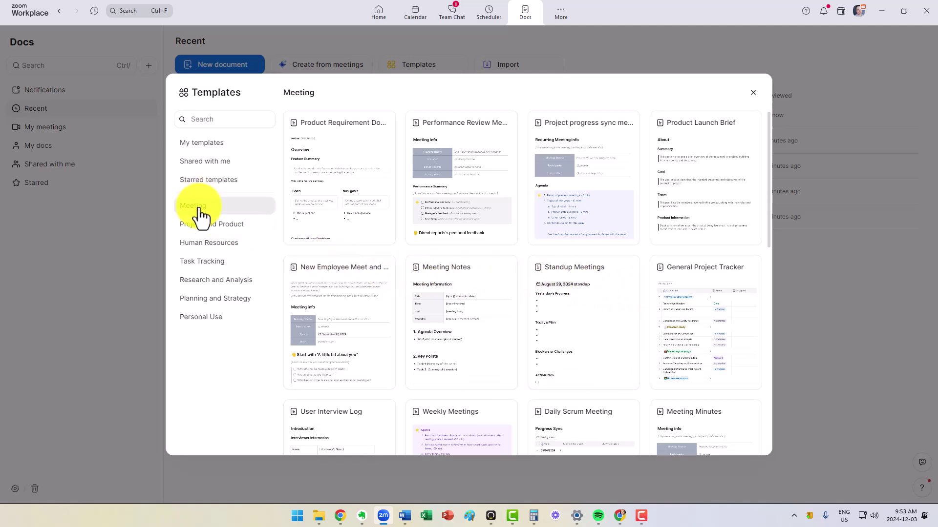
left_click(753, 93)
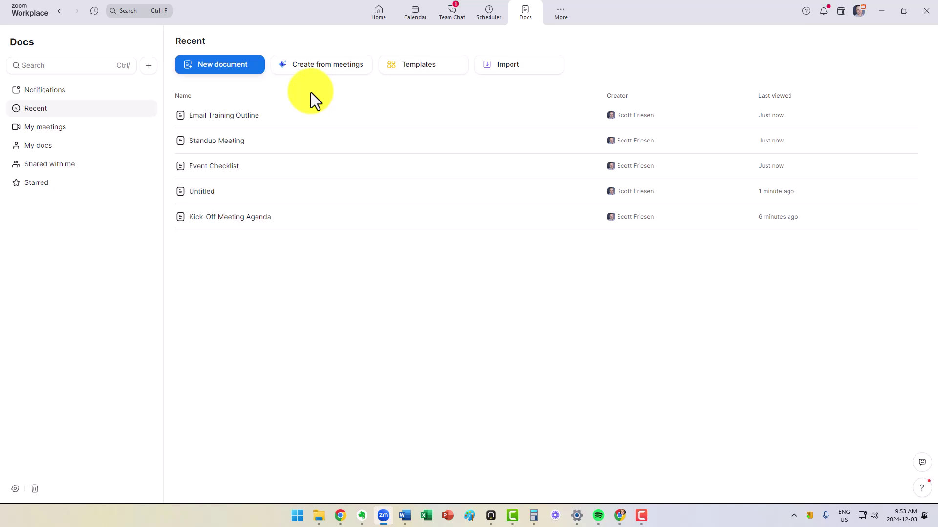
Step: Open the Email Training Outline document and read through its timed sections and bullet points
left_click(219, 119)
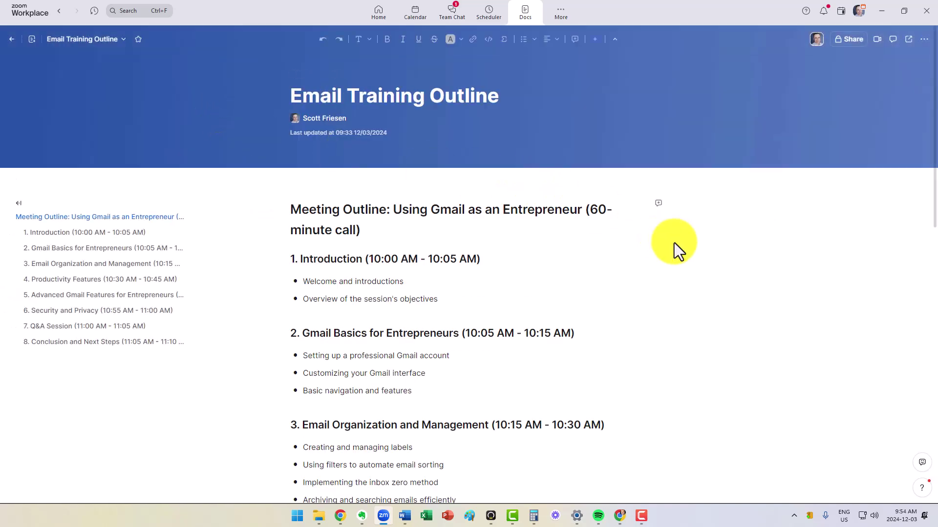
scroll(674, 242, "down", 7)
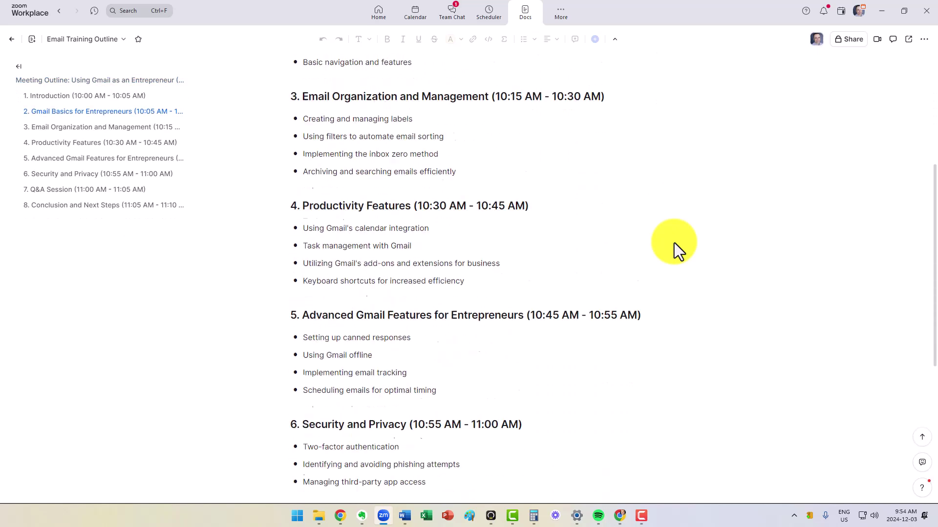
scroll(674, 242, "down", 4)
scroll(674, 242, "up", 5)
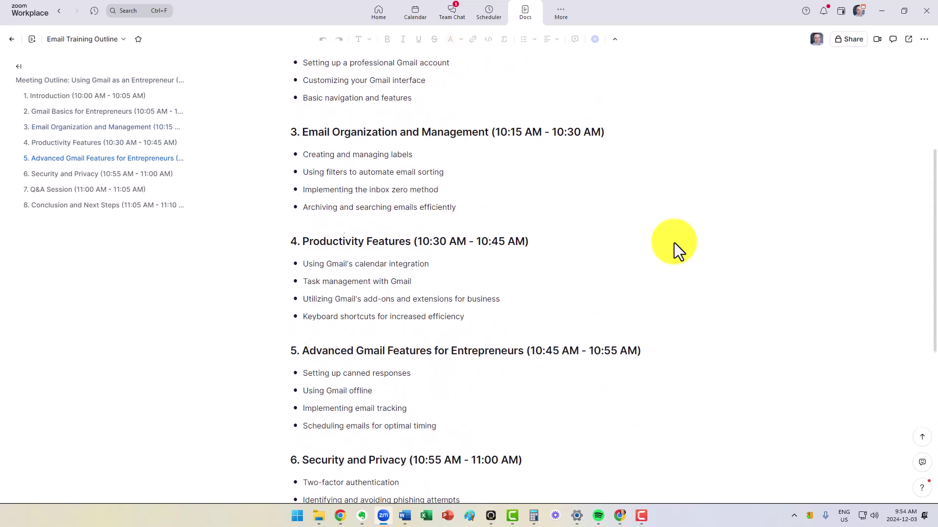
scroll(674, 243, "up", 6)
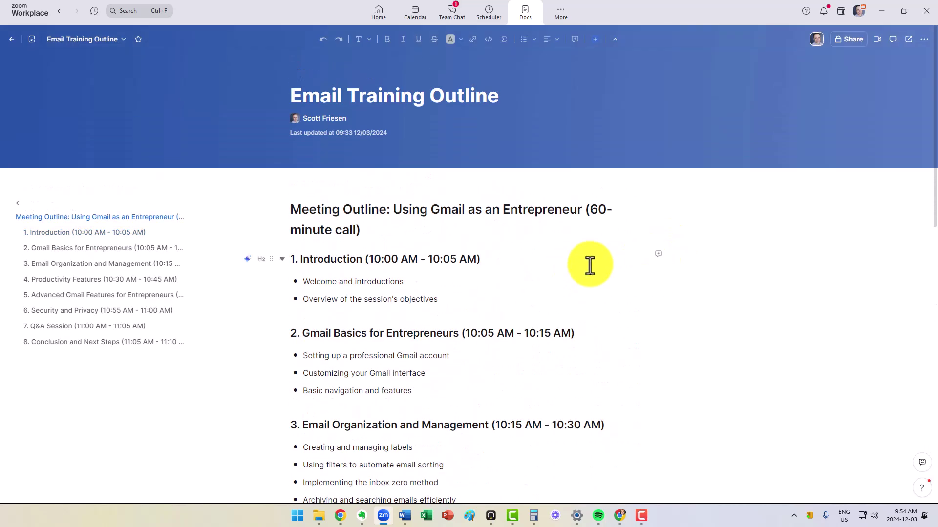
scroll(686, 267, "down", 4)
scroll(557, 179, "up", 2)
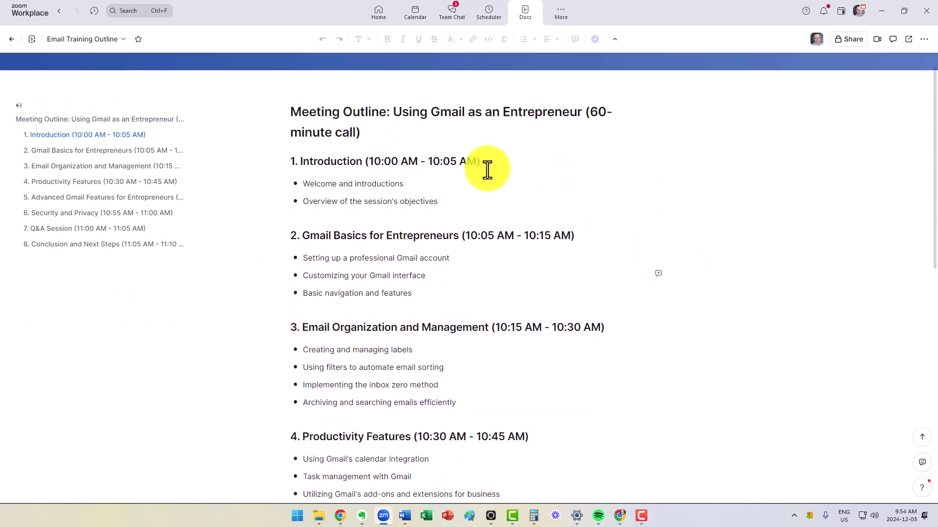
scroll(442, 219, "up", 2)
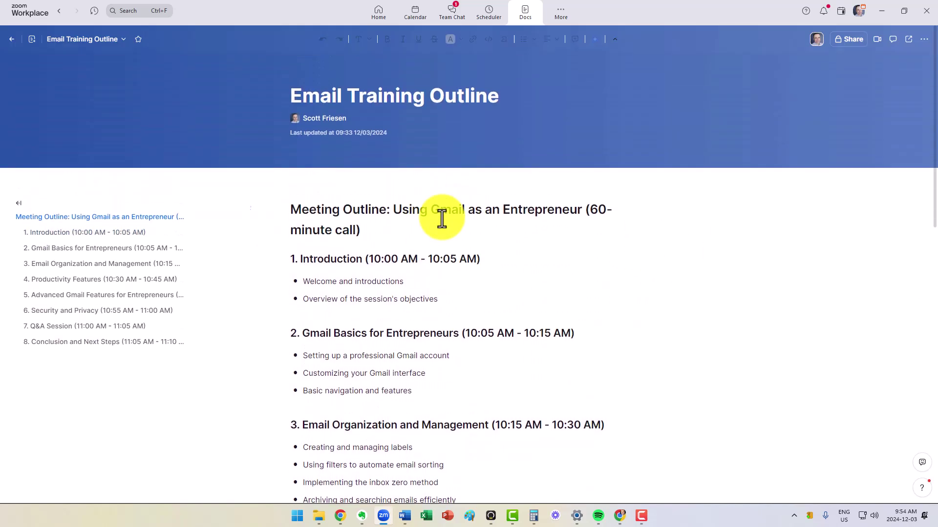
scroll(521, 257, "down", 2)
scroll(548, 227, "down", 5)
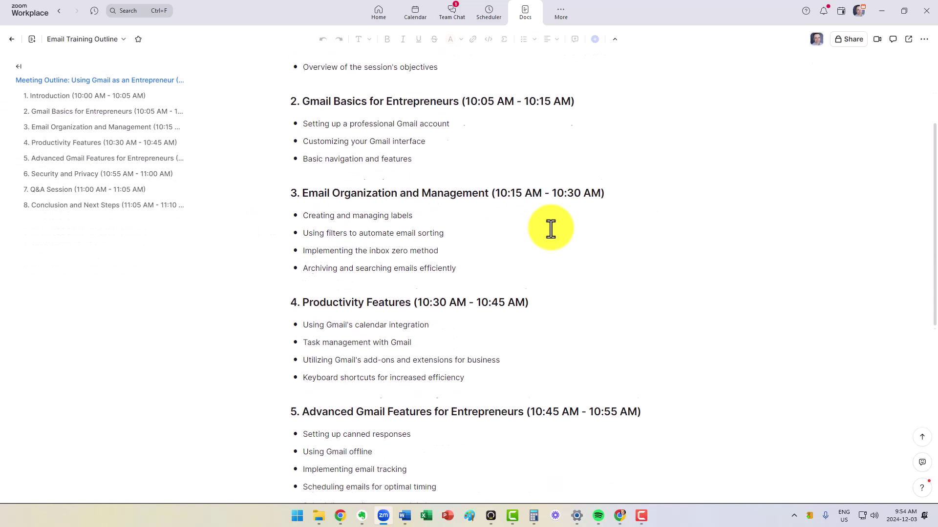
scroll(499, 291, "down", 1)
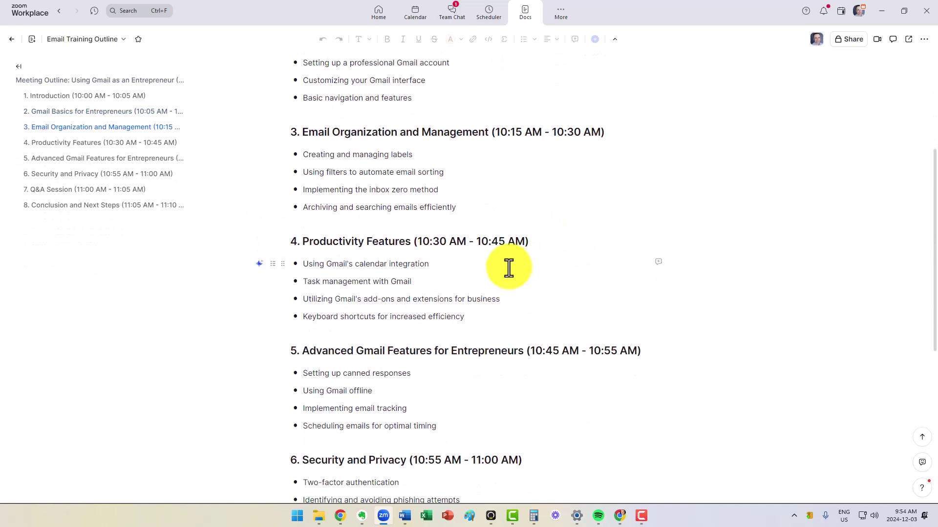
scroll(506, 268, "down", 1)
scroll(506, 268, "up", 5)
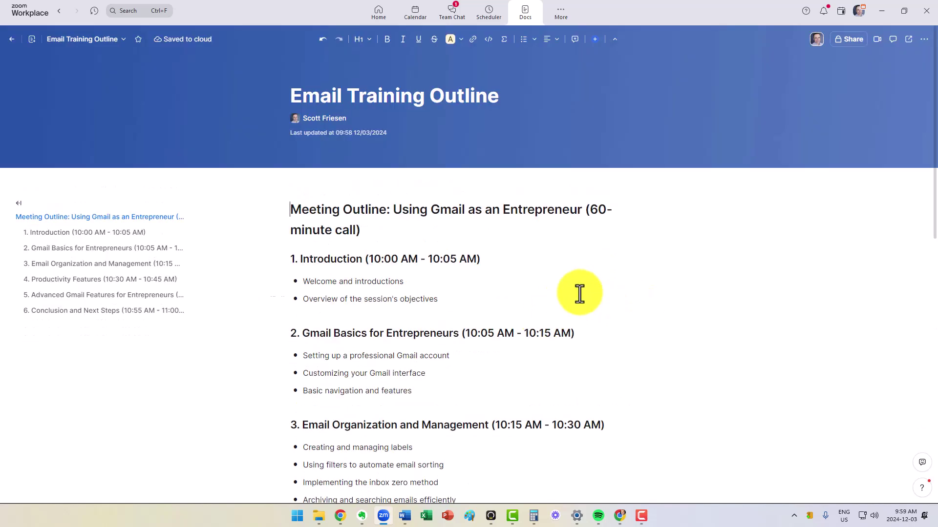
Step: Review the shortened outline's sections and time slots, from Introduction through Conclusion and Next Steps
scroll(588, 283, "down", 5)
scroll(589, 286, "down", 5)
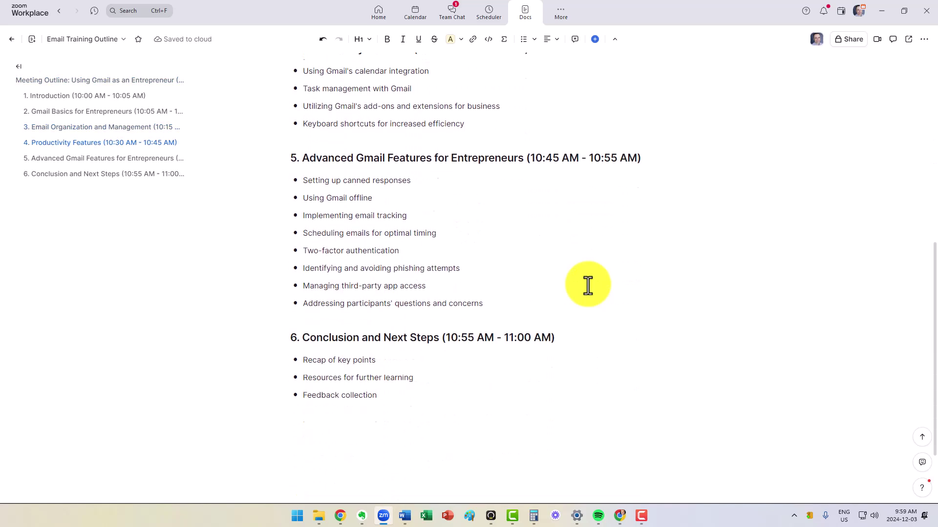
scroll(589, 286, "up", 10)
scroll(588, 286, "up", 1)
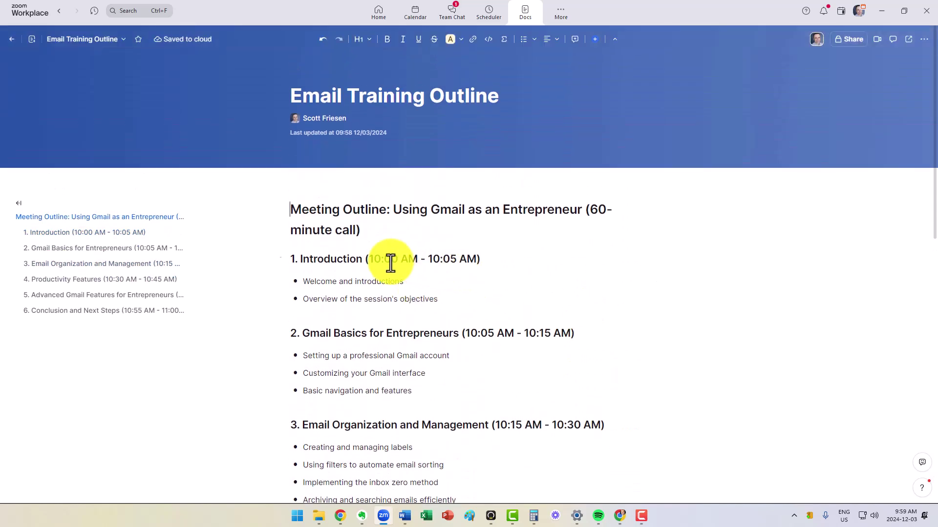
scroll(438, 261, "down", 1)
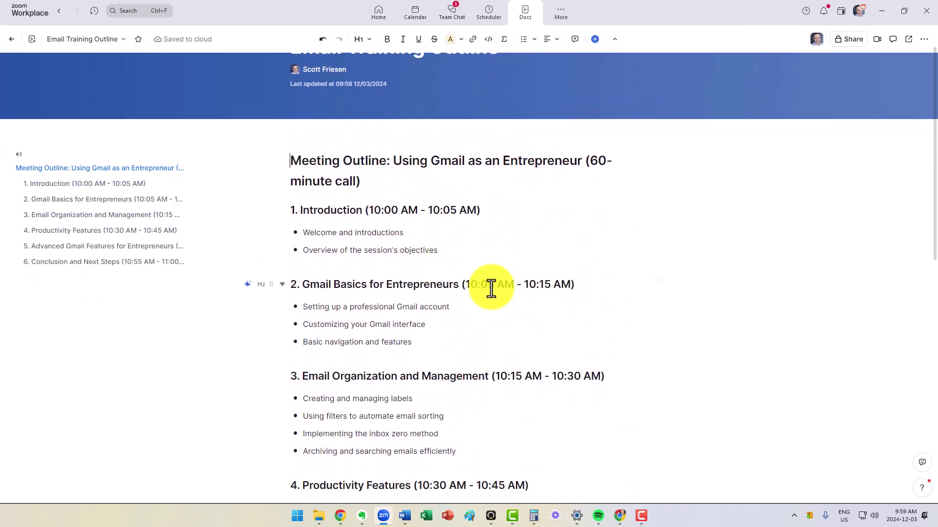
scroll(515, 301, "up", 1)
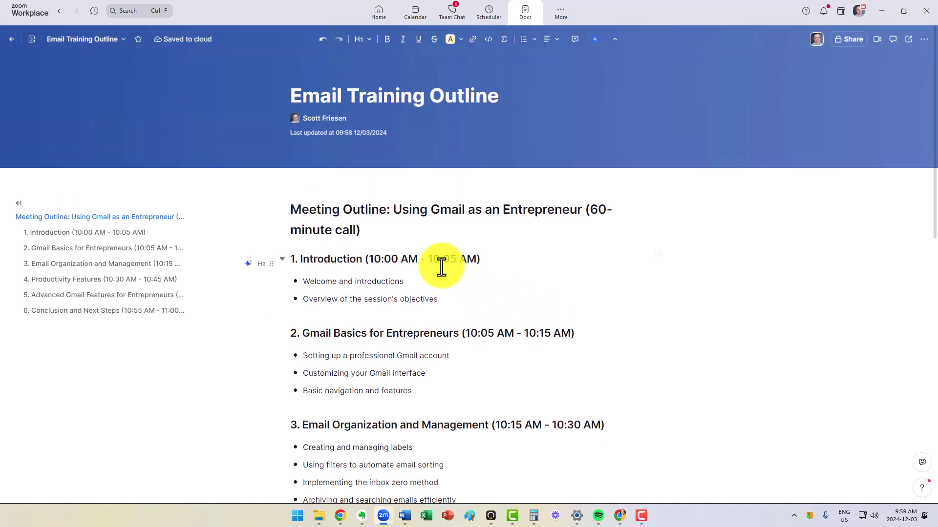
scroll(441, 265, "down", 1)
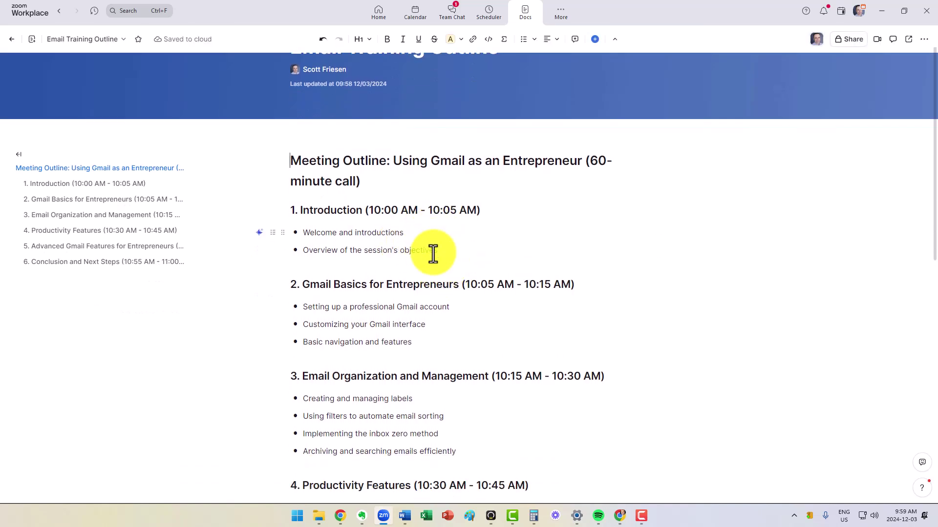
scroll(432, 254, "down", 1)
scroll(433, 254, "down", 3)
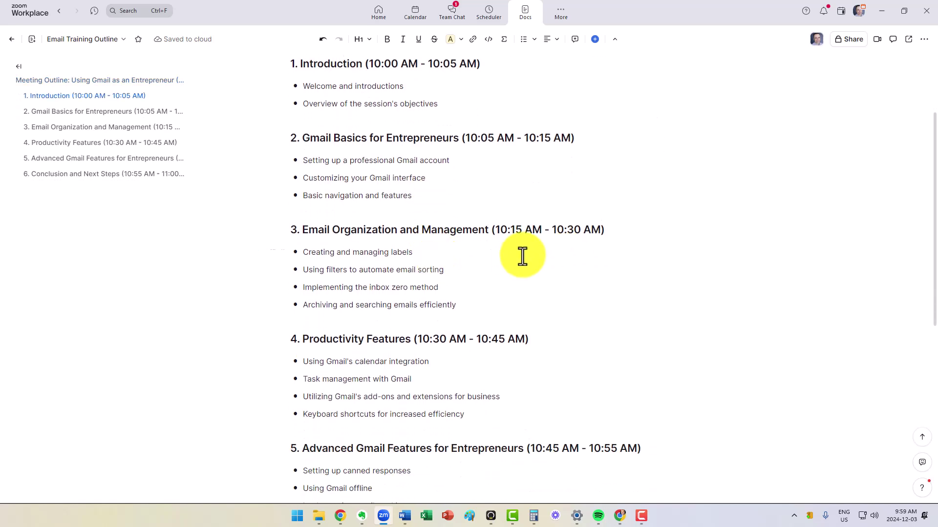
scroll(525, 266, "up", 5)
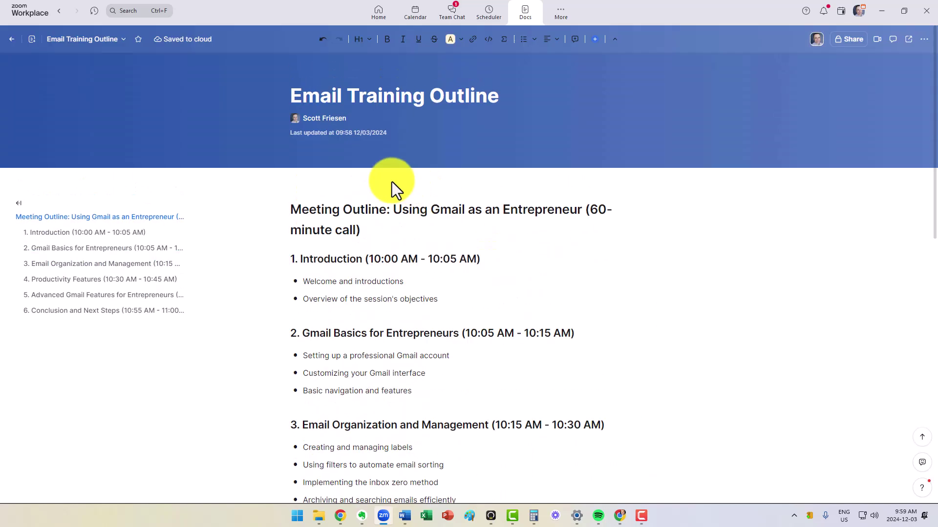
Step: Ask AI Companion, from the start of the outline's main heading, to "Change the start time to 11 AM"
left_click(290, 209)
left_click(595, 39)
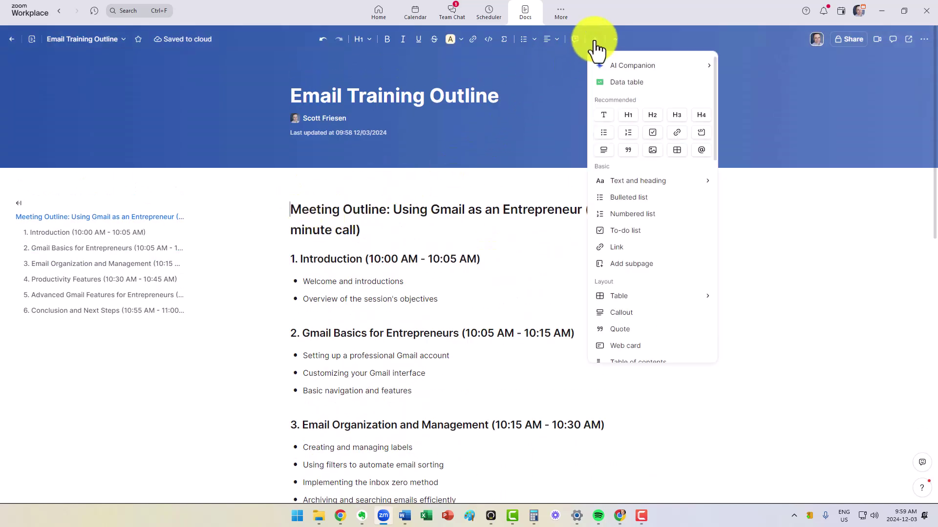
left_click(636, 66)
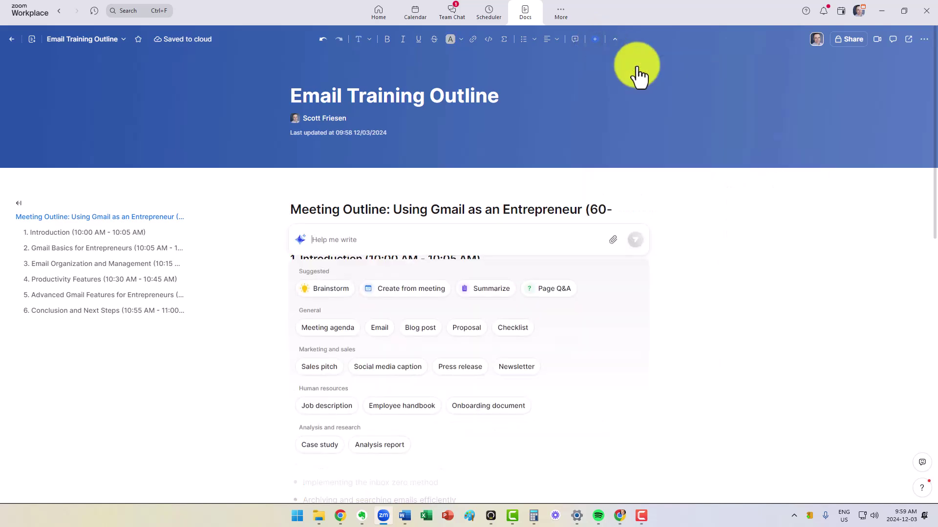
type("Change the start time to 11")
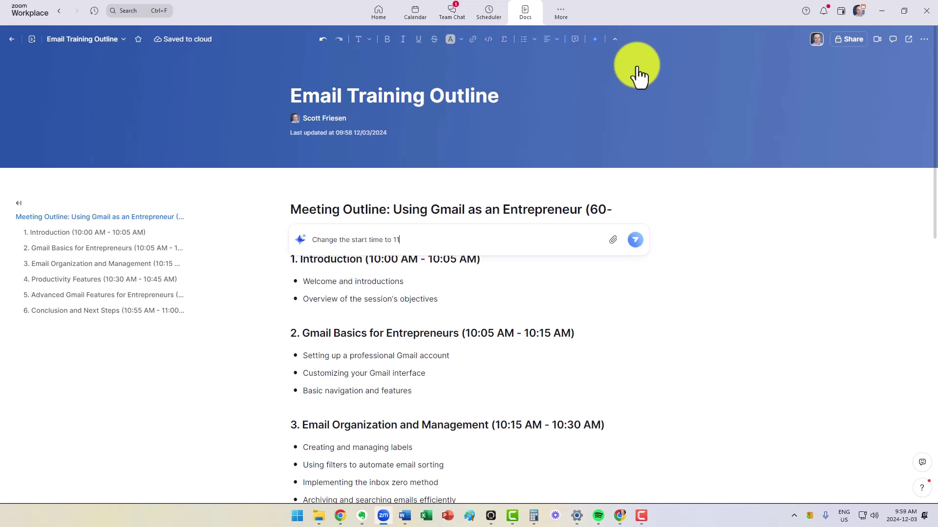
type("AM")
key("Return")
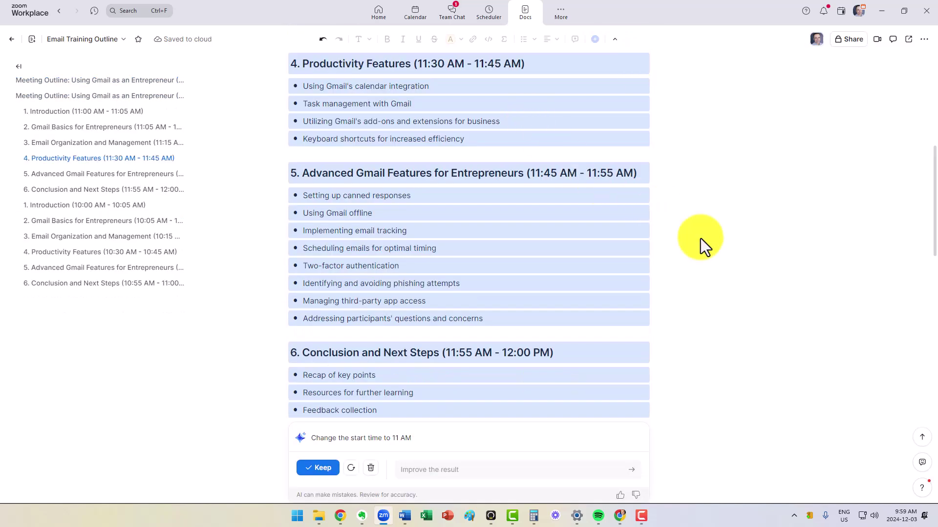
Step: Compare the section times in AI Companion's generated outline with those in the original sections around it
scroll(708, 249, "up", 5)
scroll(709, 250, "up", 4)
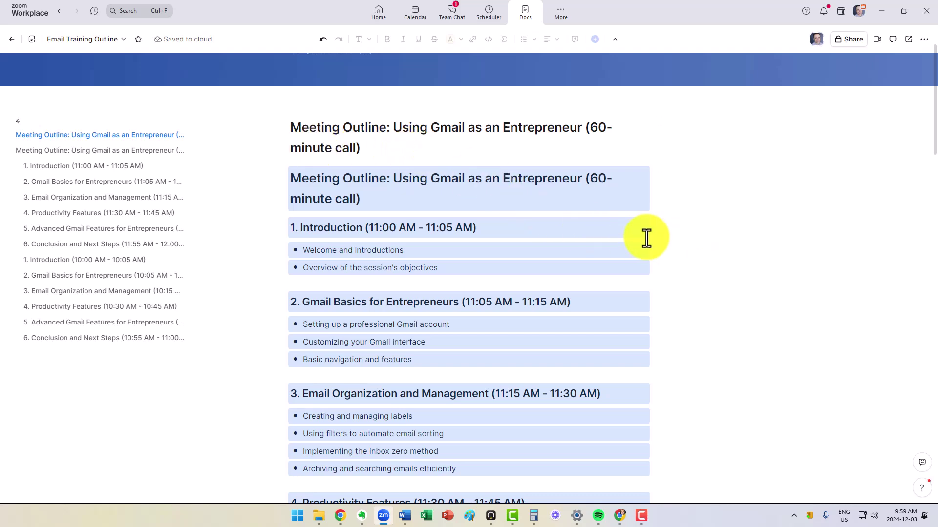
scroll(697, 250, "down", 1)
scroll(488, 234, "down", 20)
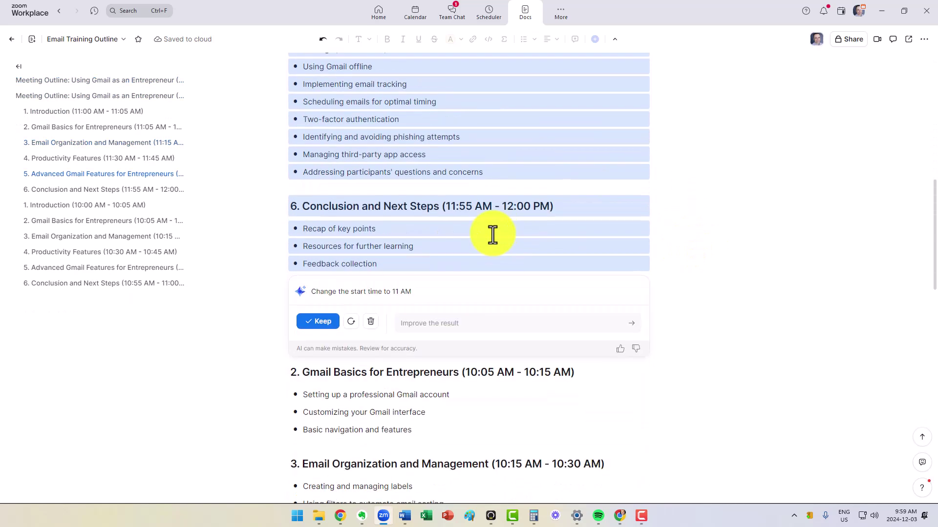
scroll(509, 262, "up", 3)
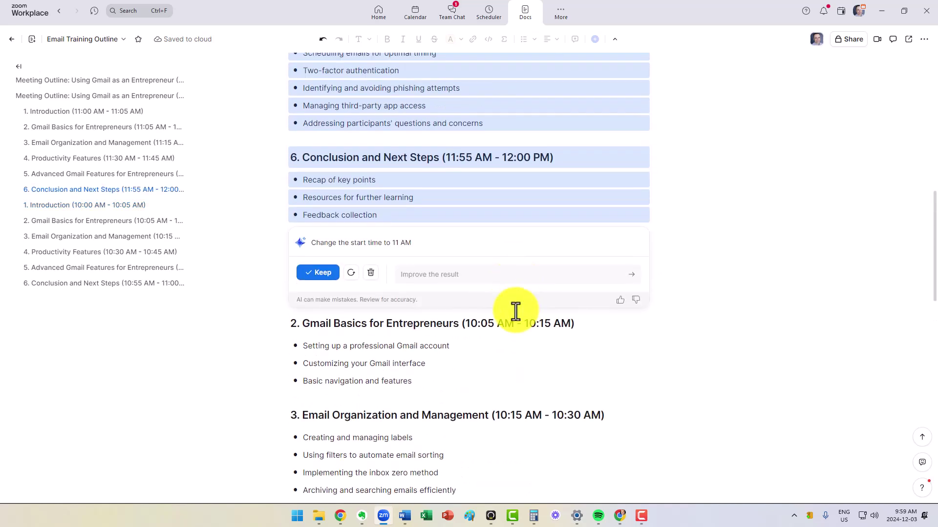
scroll(519, 359, "down", 3)
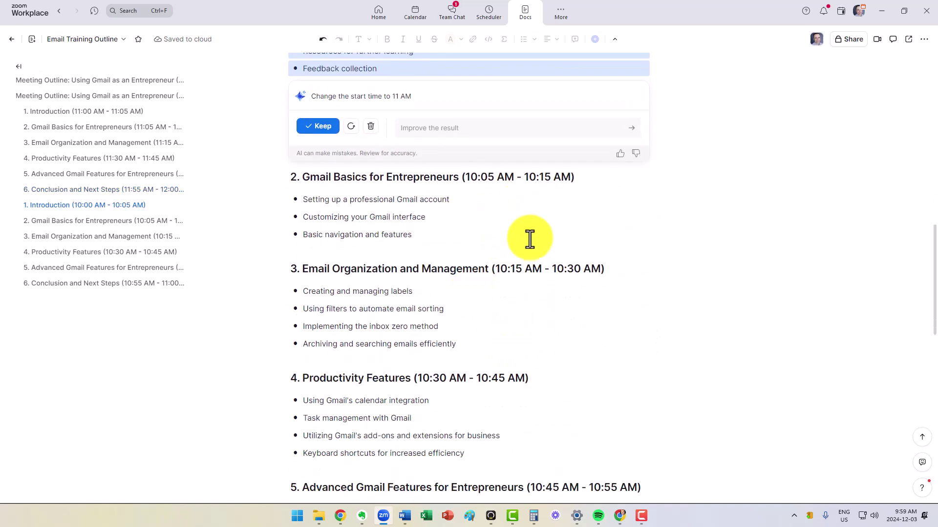
scroll(502, 240, "up", 4)
scroll(695, 253, "up", 9)
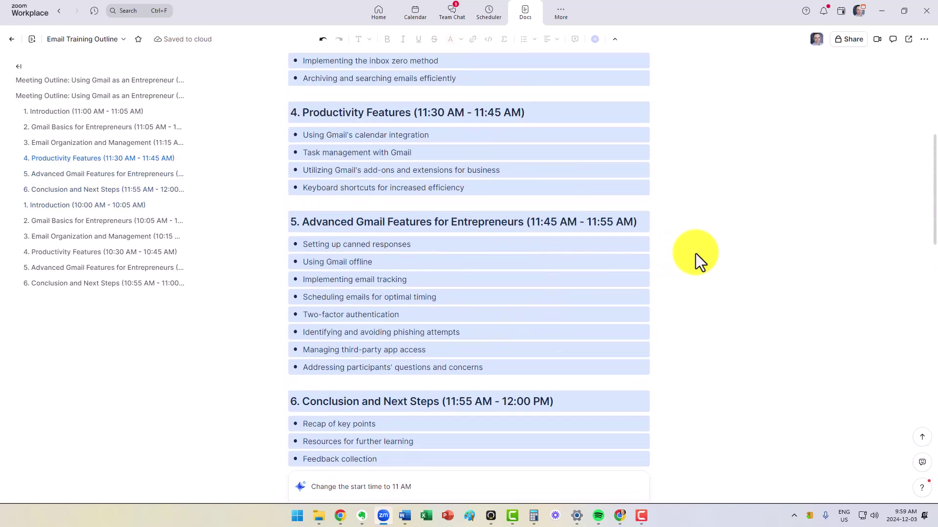
scroll(696, 254, "up", 3)
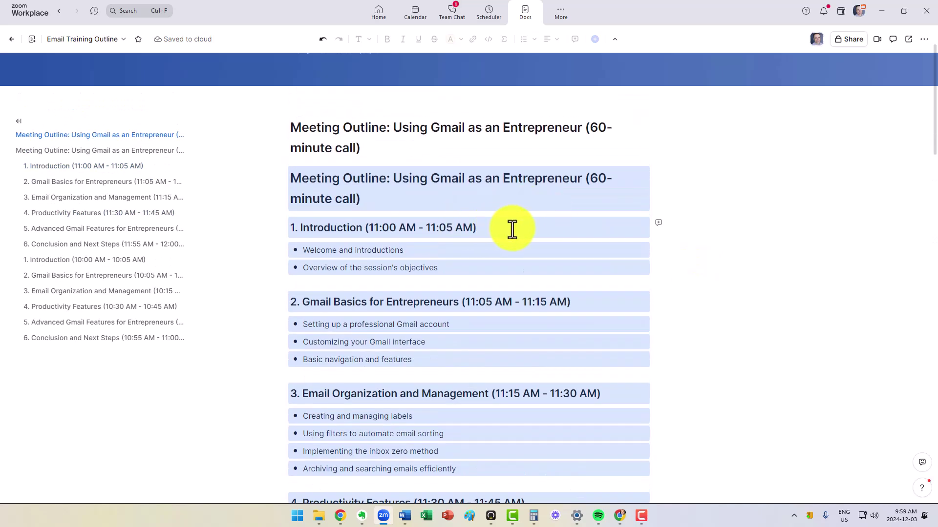
scroll(512, 229, "down", 2)
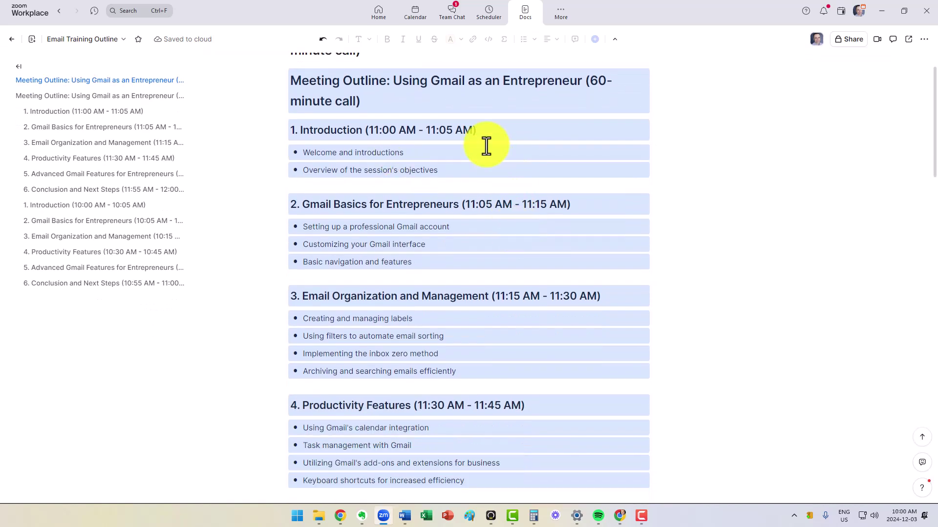
scroll(471, 233, "down", 10)
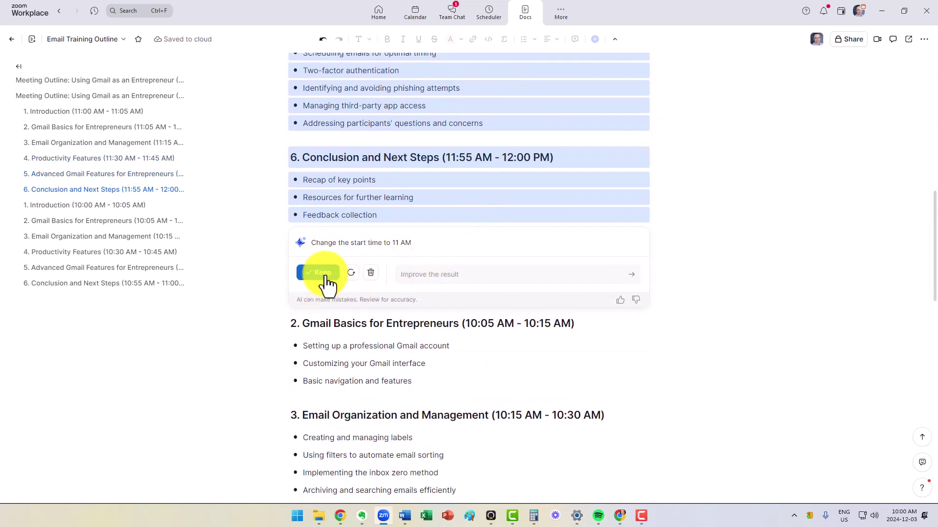
Step: Discard AI Companion's generated outline and return to the beginning of the document
left_click(323, 273)
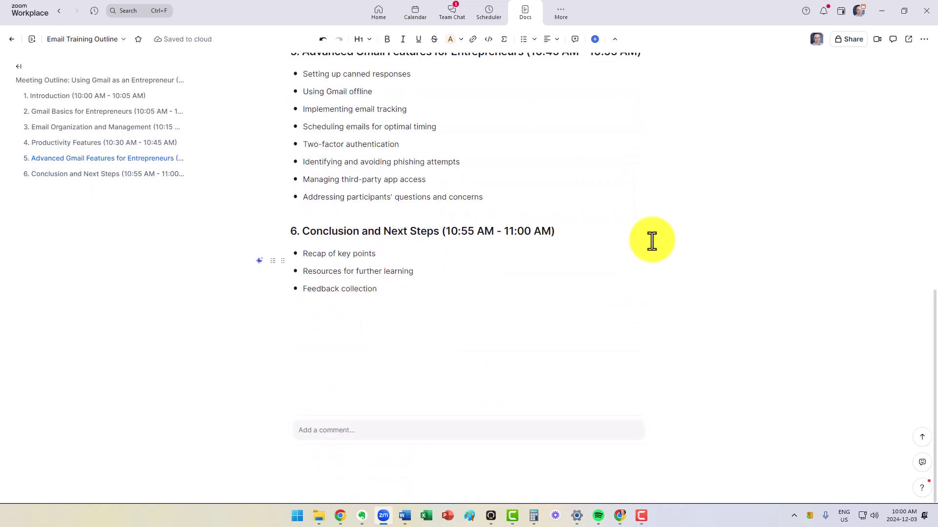
scroll(658, 241, "up", 5)
scroll(658, 241, "up", 6)
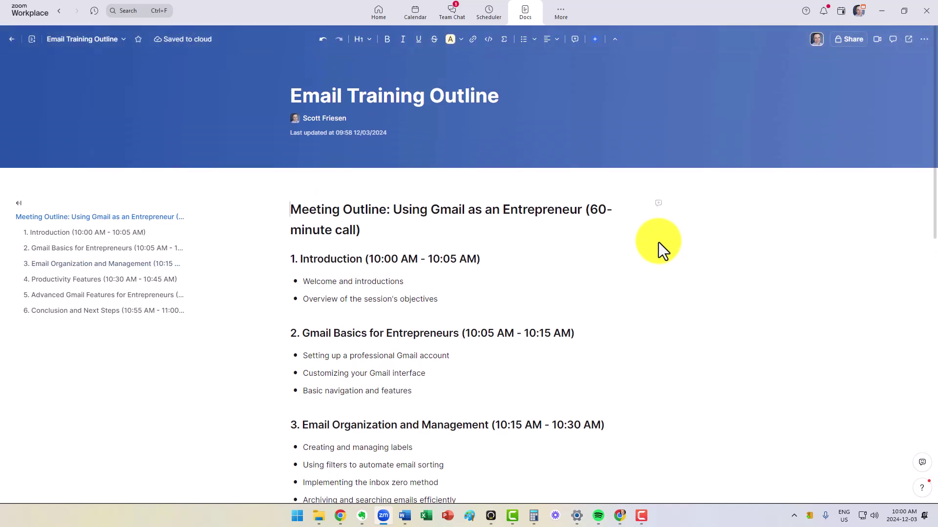